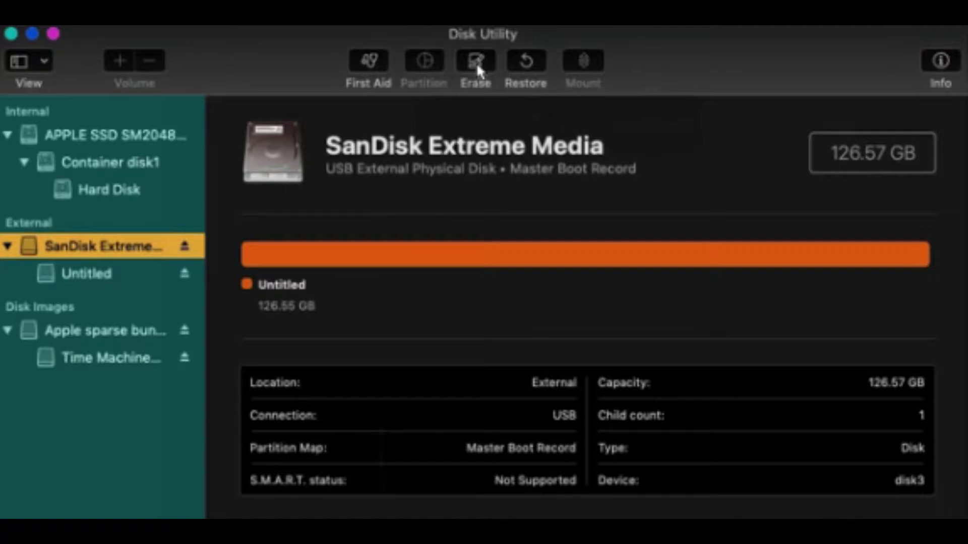
Step: Erase the SanDisk Extreme Media drive as a GUID Partition Map with one Untitled volume
left_click(475, 62)
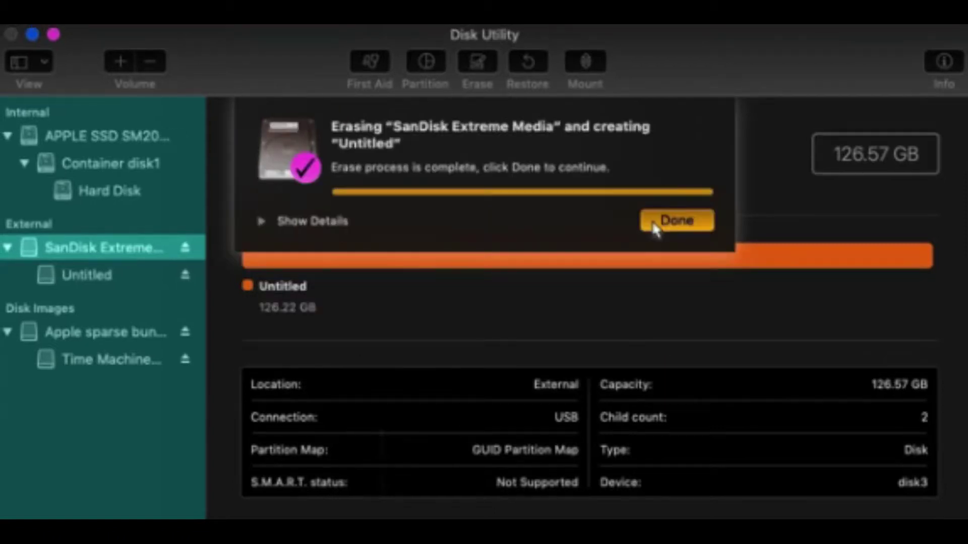
Step: Dismiss the finished erase notice and begin partitioning the SanDisk Extreme Media drive
left_click(675, 221)
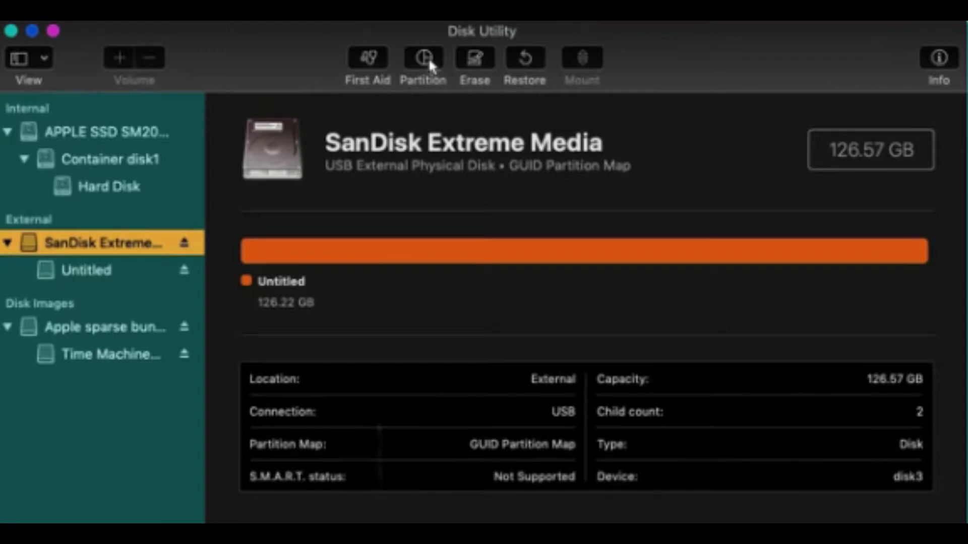
left_click(428, 62)
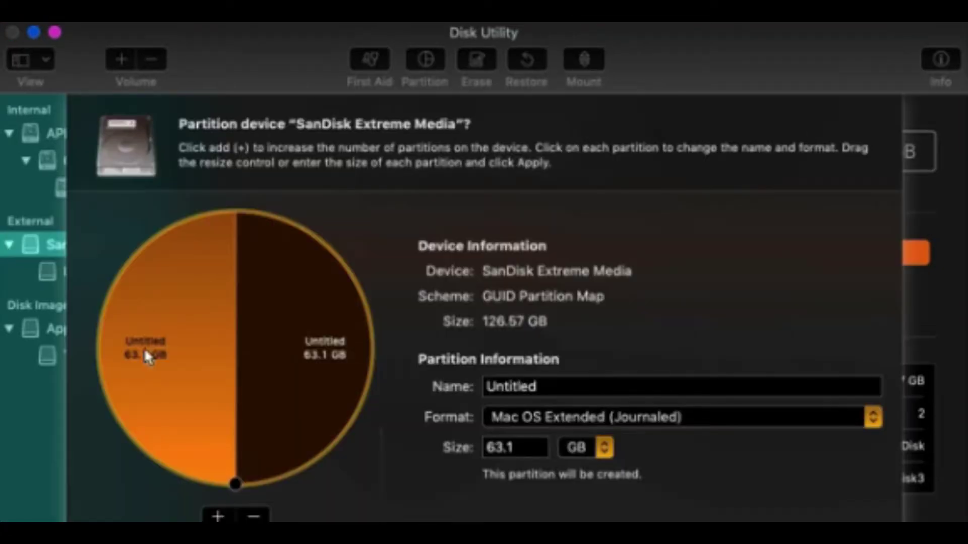